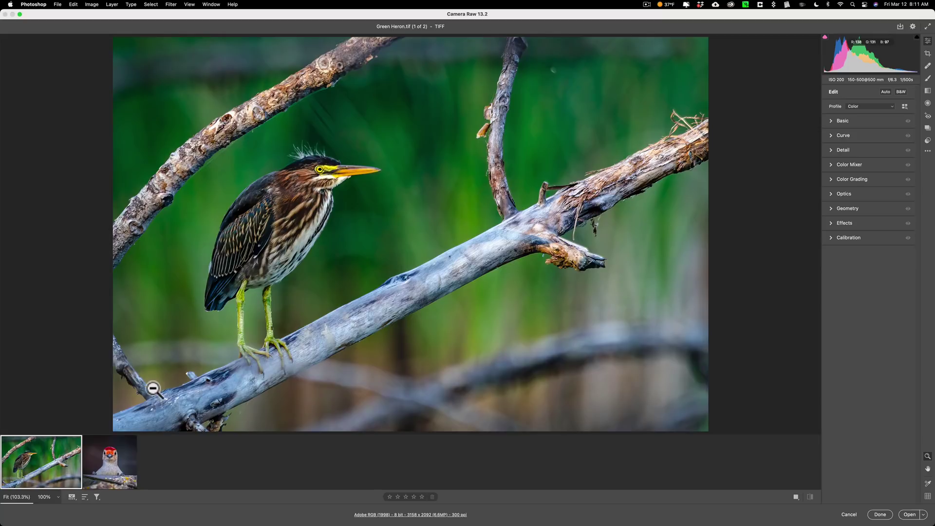
Display Green Heron.tif after viewing the other photo, fit it in view and open the Enhance preview for it
left_click(114, 448)
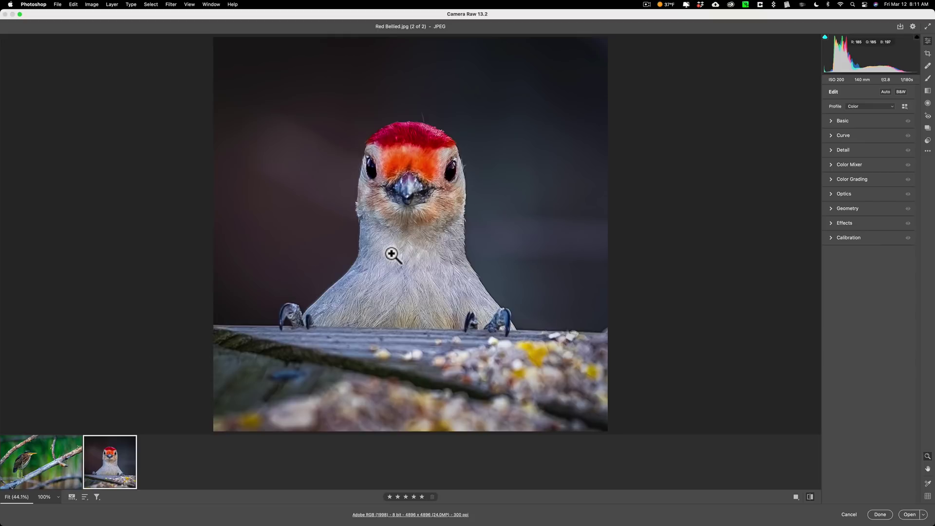
left_click(47, 457)
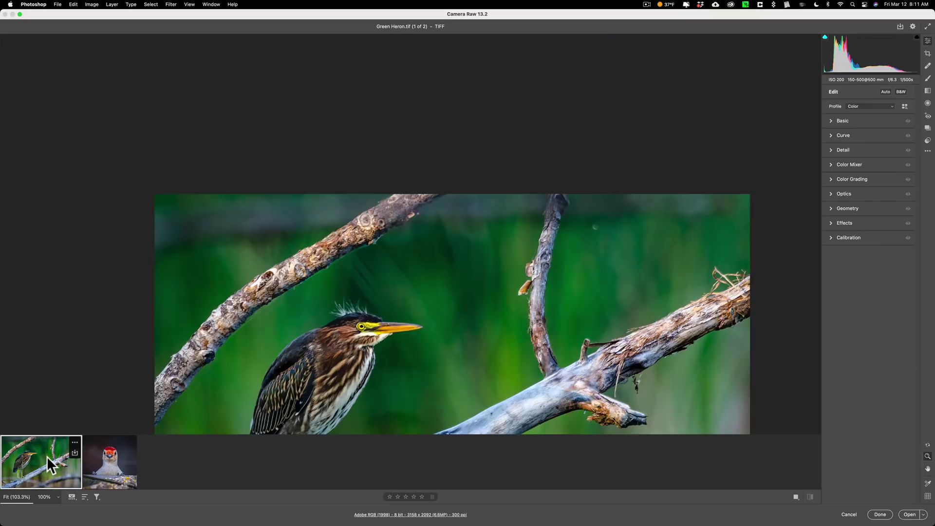
left_click(347, 284)
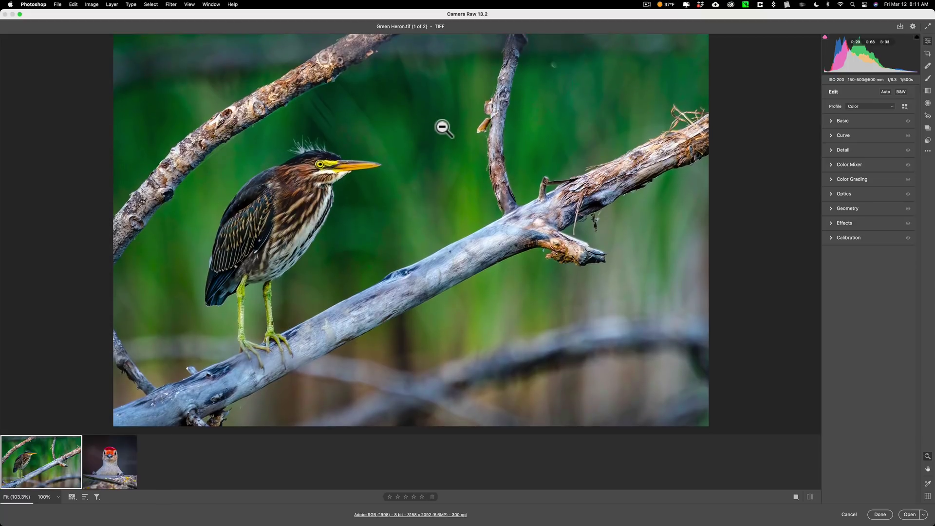
right_click(383, 55)
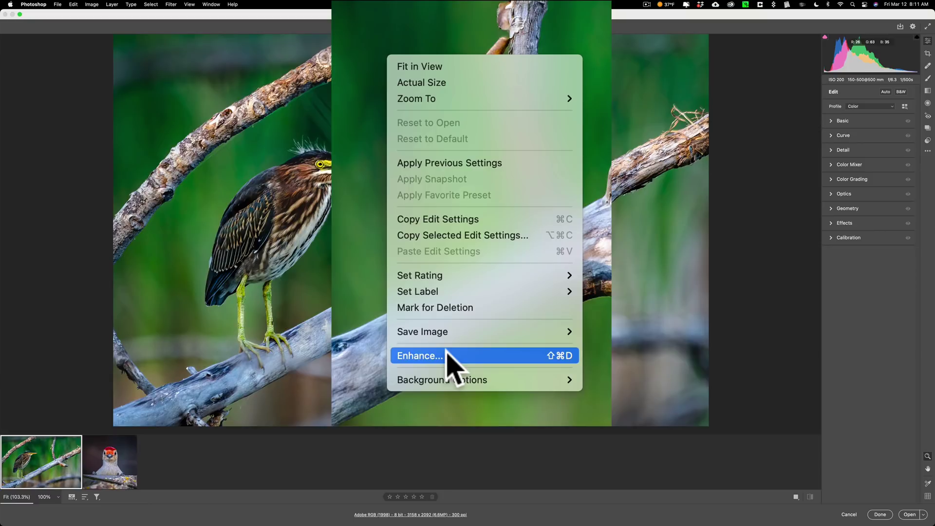
left_click(457, 280)
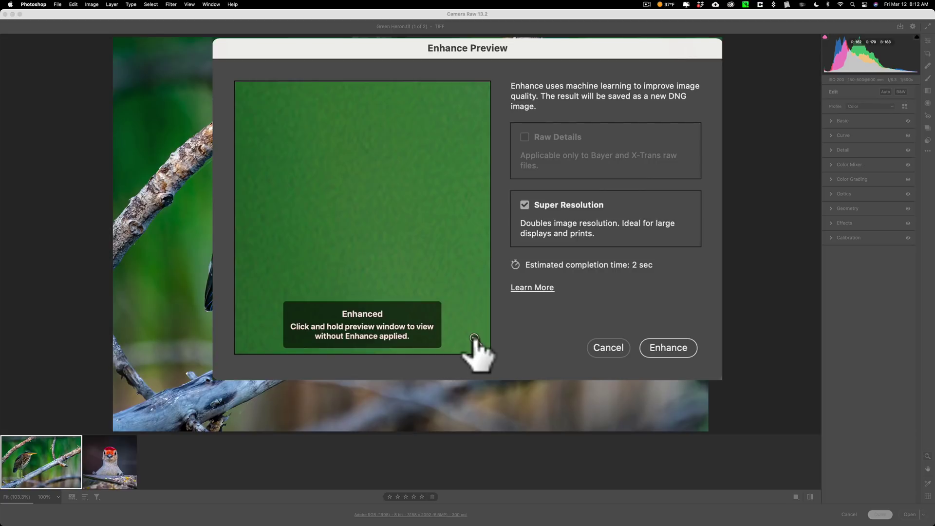
Move the Enhance preview to a close-up of the heron's eye
left_click(474, 337)
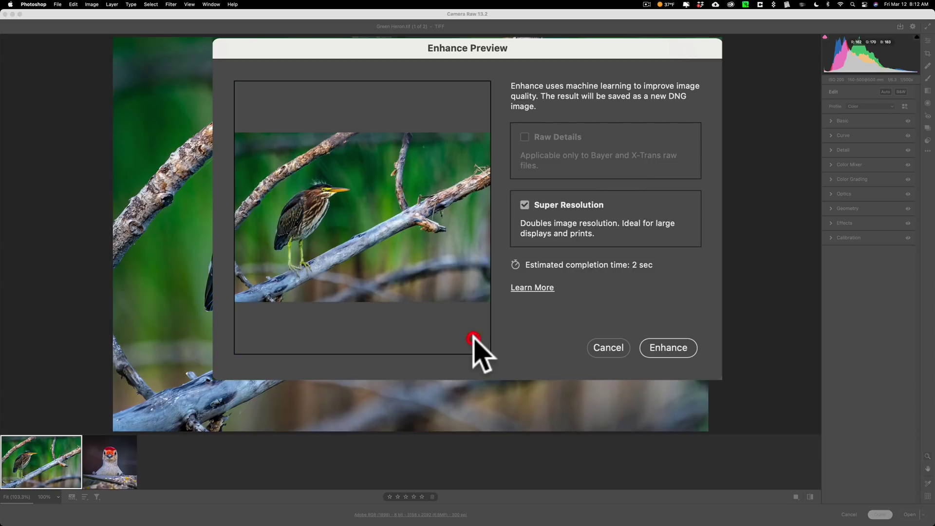
left_click(327, 189)
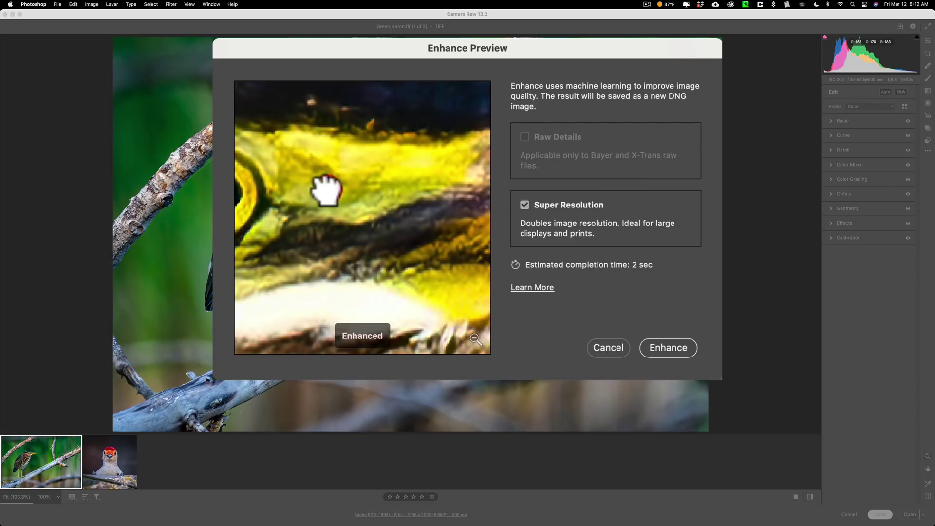
left_click(350, 192)
left_click_drag(351, 192, 457, 231)
left_click(428, 228)
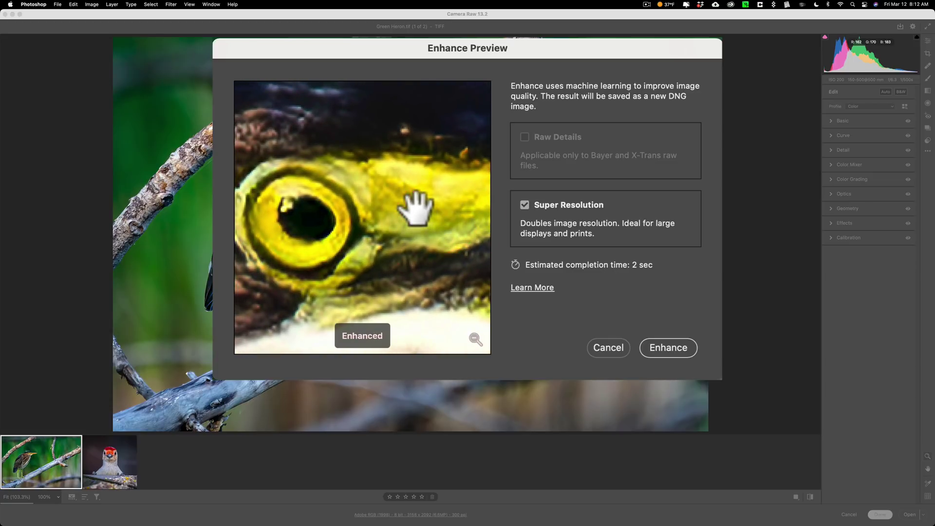
Compare the heron's eye with and without Super Resolution in the preview several times
left_click(388, 209)
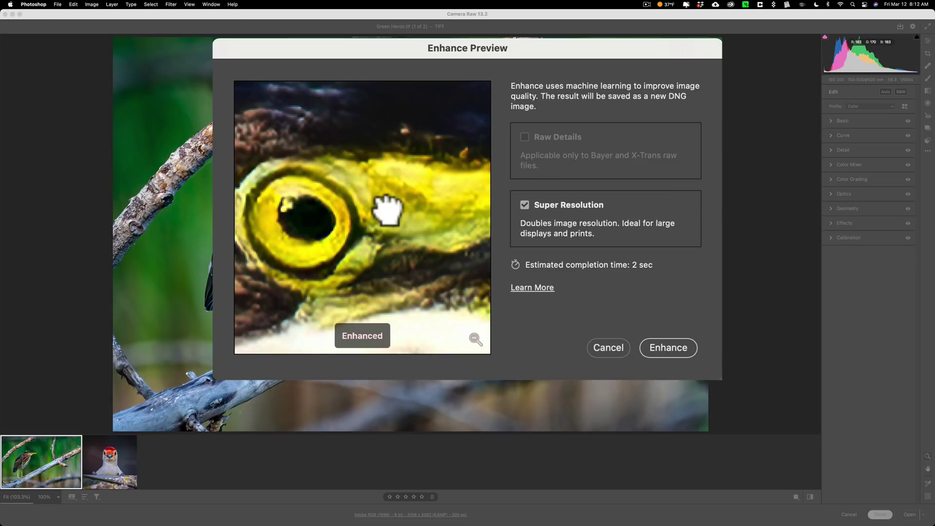
left_click(388, 209)
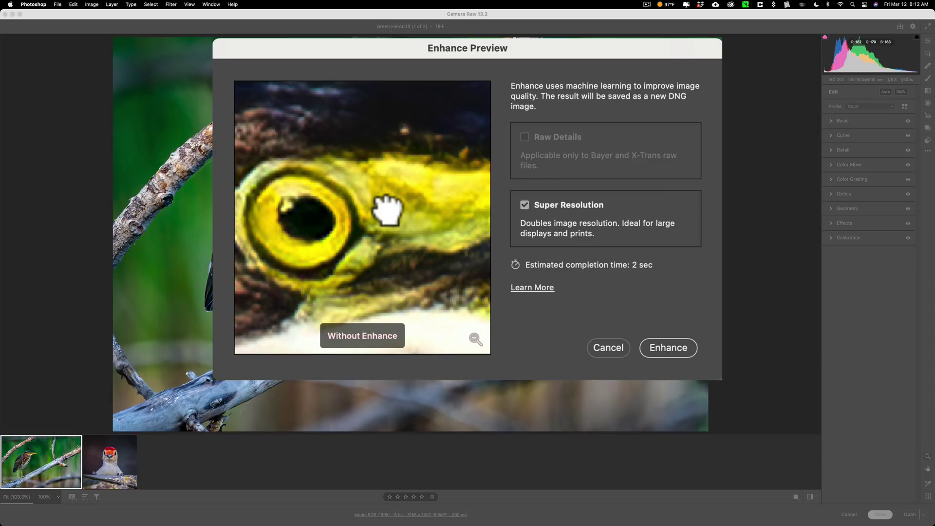
left_click(388, 209)
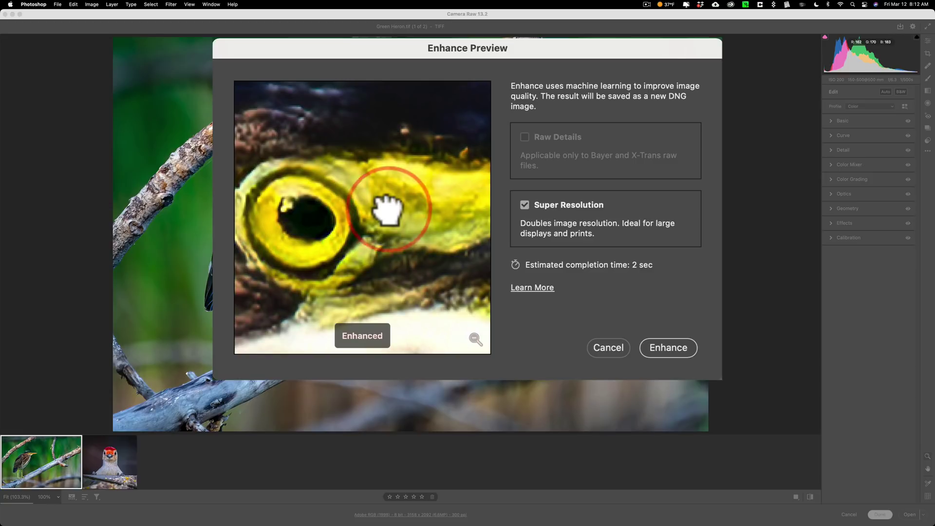
left_click(388, 209)
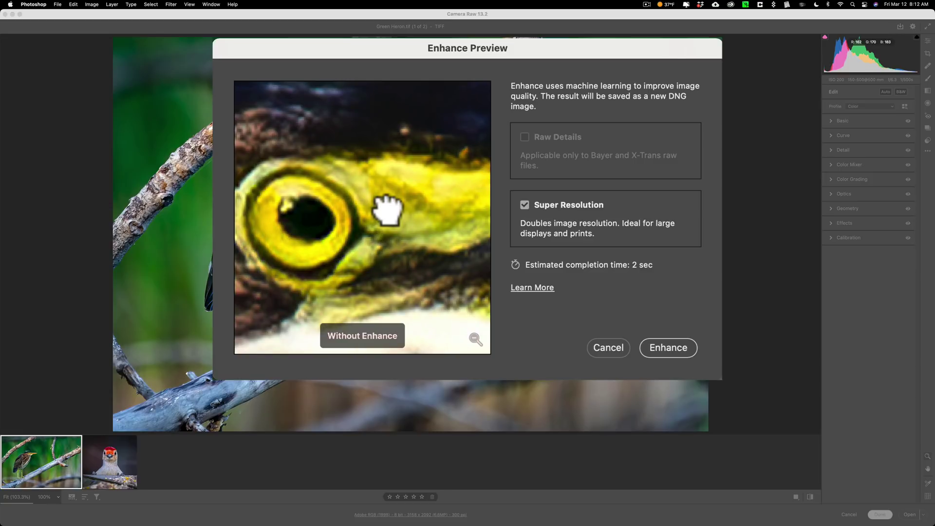
left_click(388, 209)
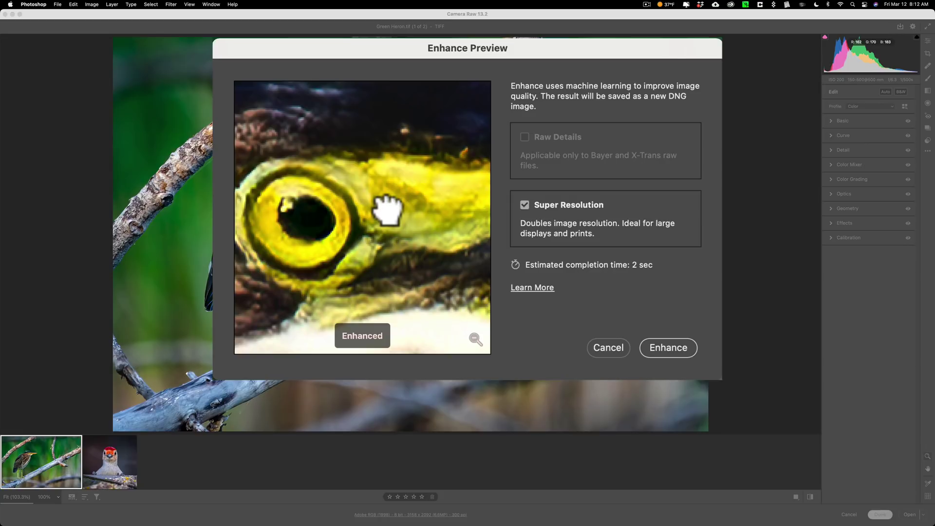
left_click(388, 209)
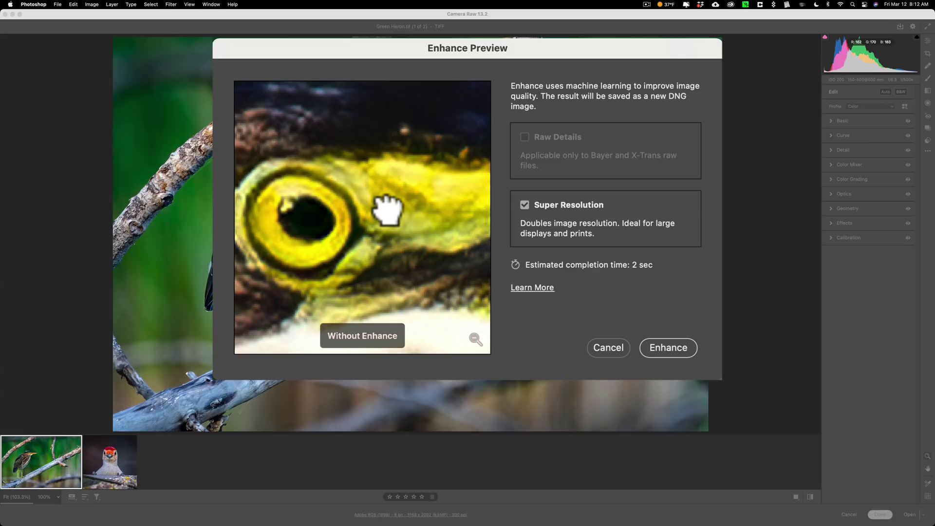
left_click(388, 209)
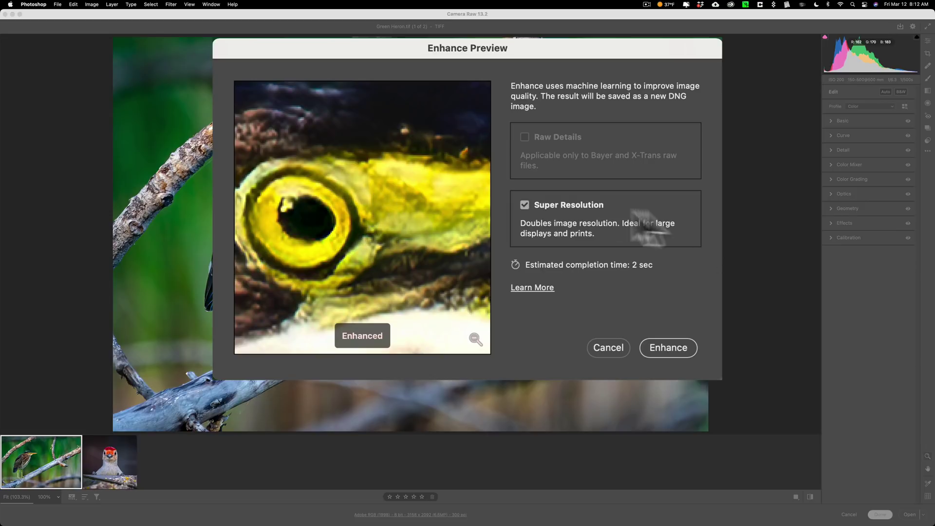
Enhance Green Heron.tif with Super Resolution and display the resulting DNG
left_click(665, 347)
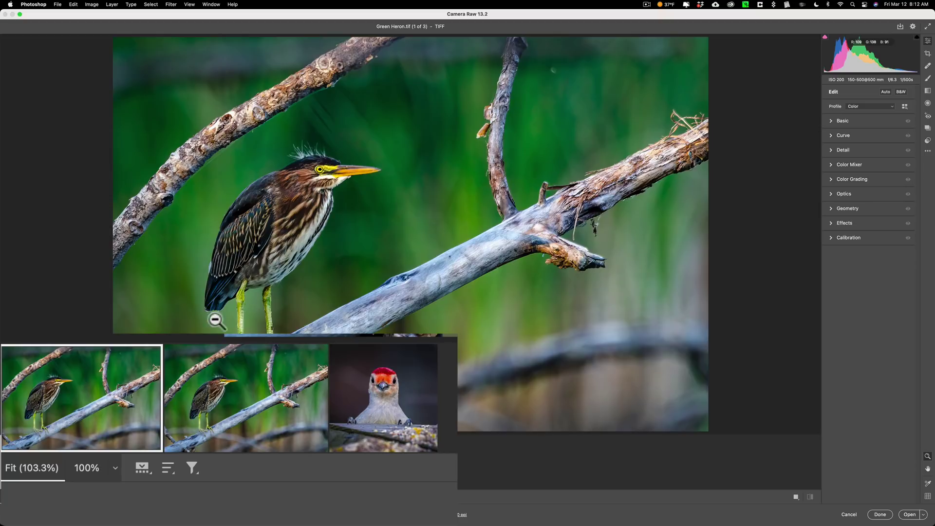
mouse_move(118, 452)
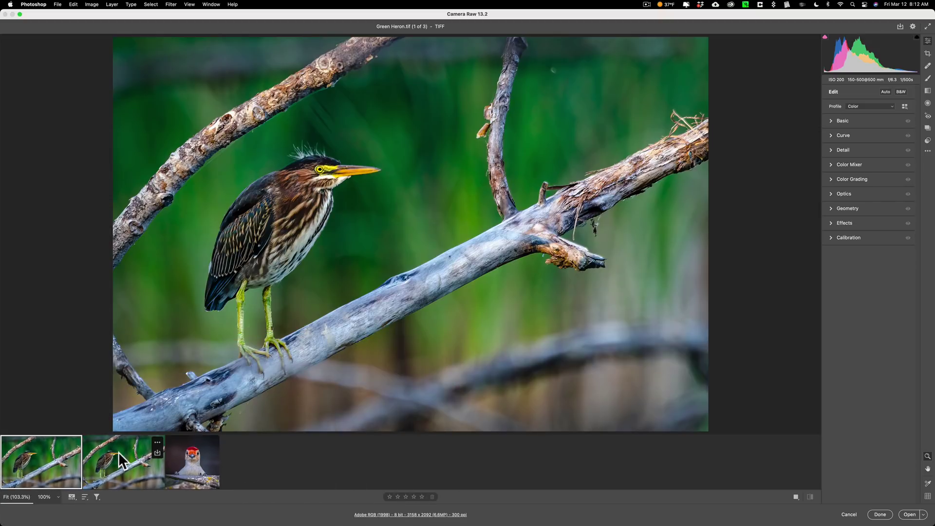
left_click(118, 452)
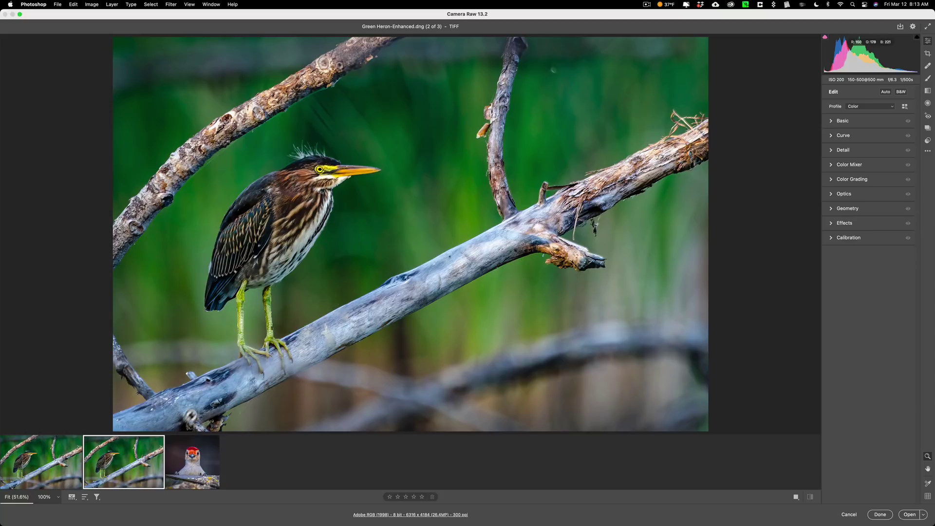
Select Red Bellied.jpg and open the Enhance preview for it
left_click(194, 452)
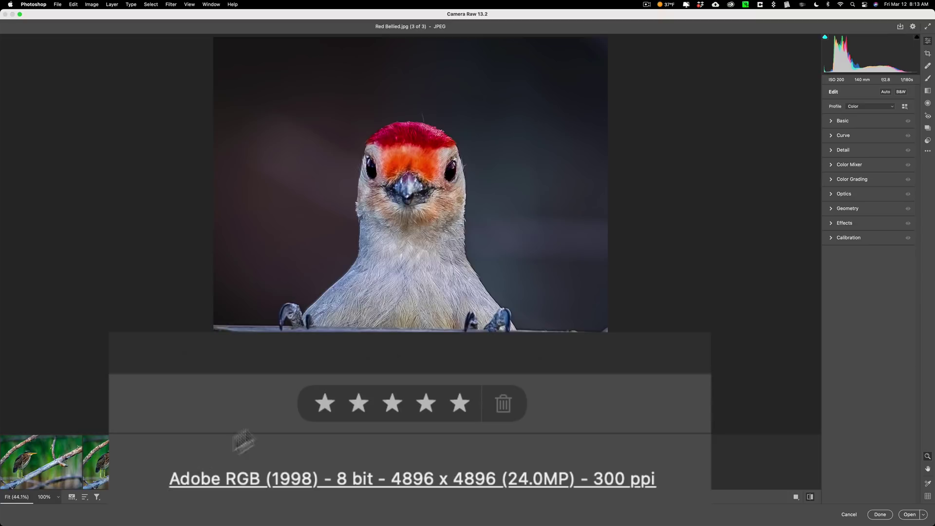
right_click(422, 178)
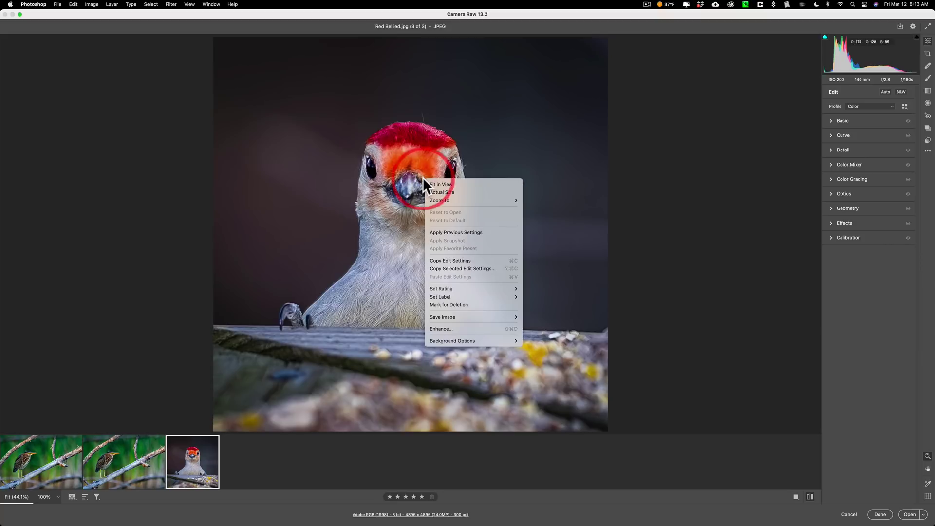
left_click(442, 327)
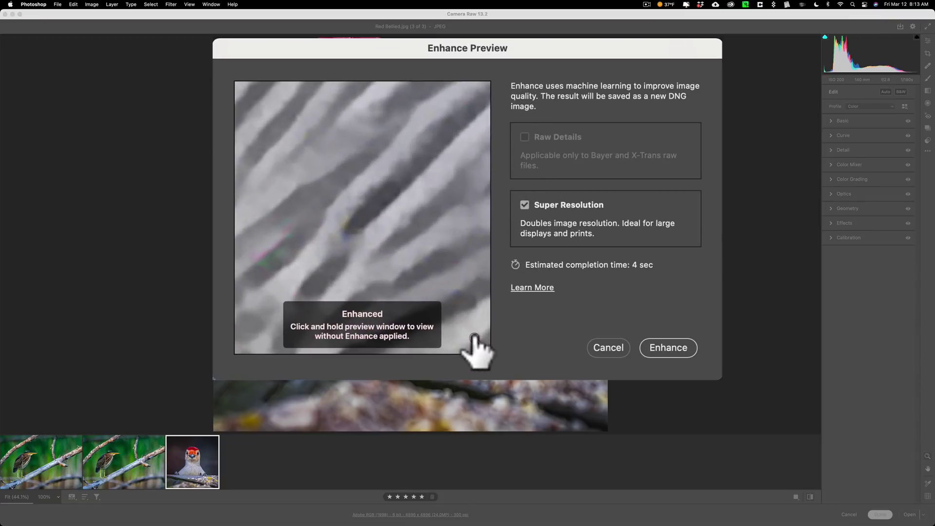
Preview the woodpecker's face feathers up close and compare them with and without Super Resolution
left_click(476, 339)
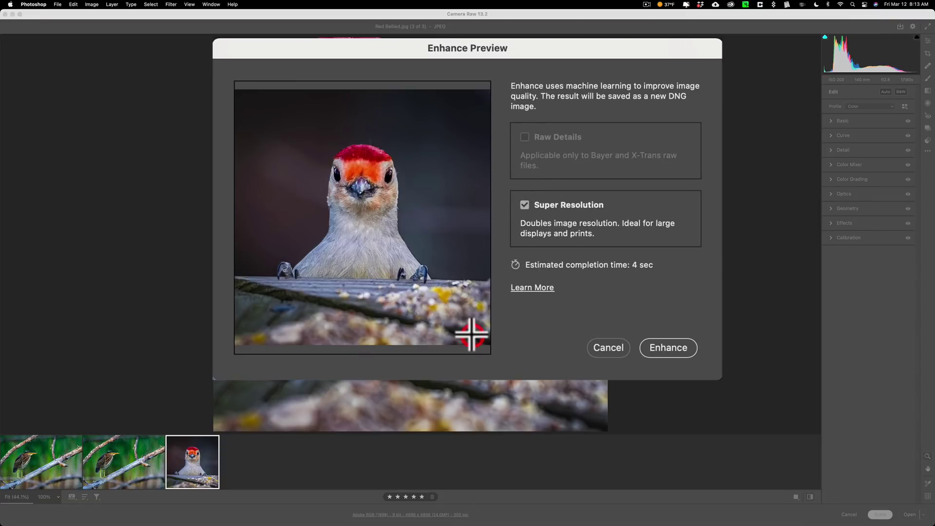
left_click(378, 194)
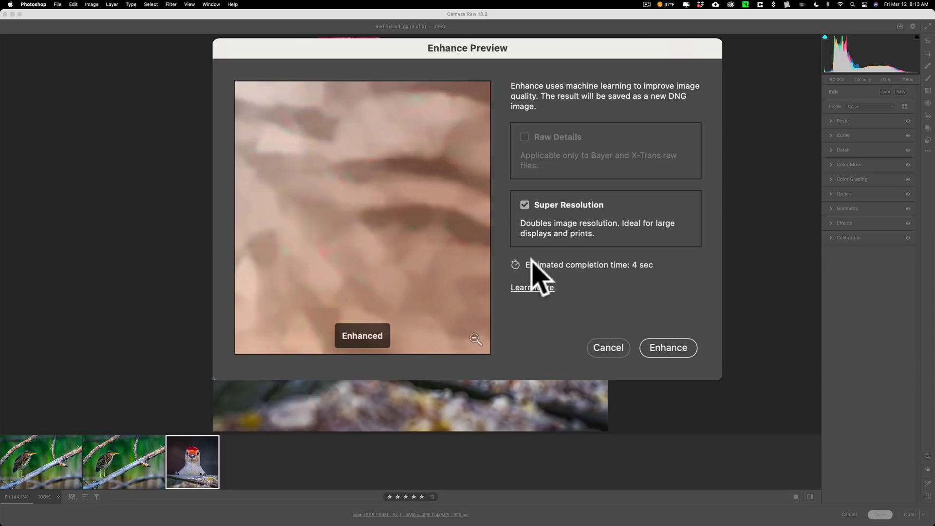
left_click(375, 212)
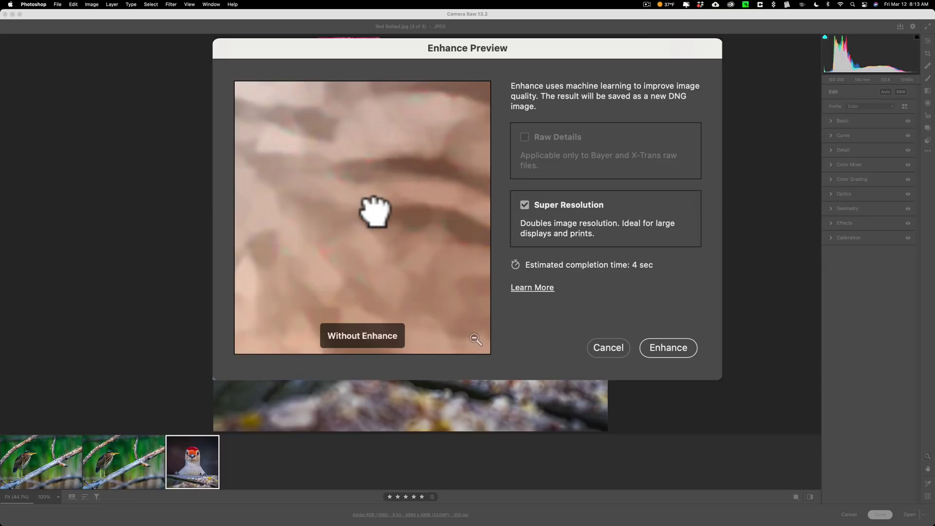
left_click(375, 212)
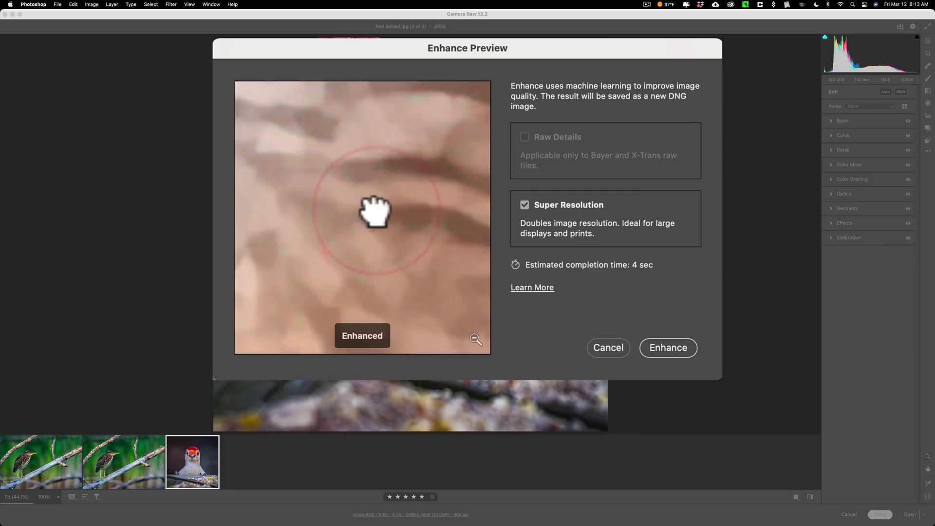
left_click(375, 212)
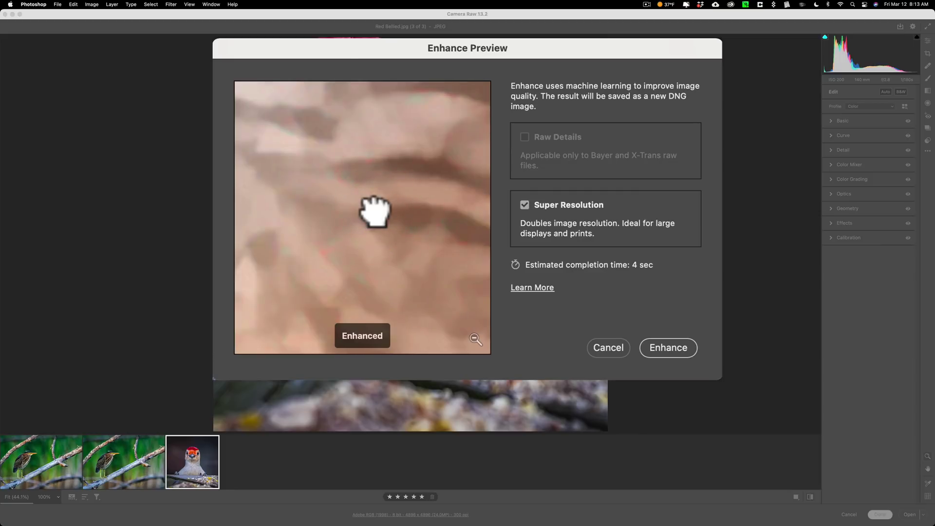
Enhance Red Bellied.jpg with Super Resolution and display the resulting DNG
left_click(660, 343)
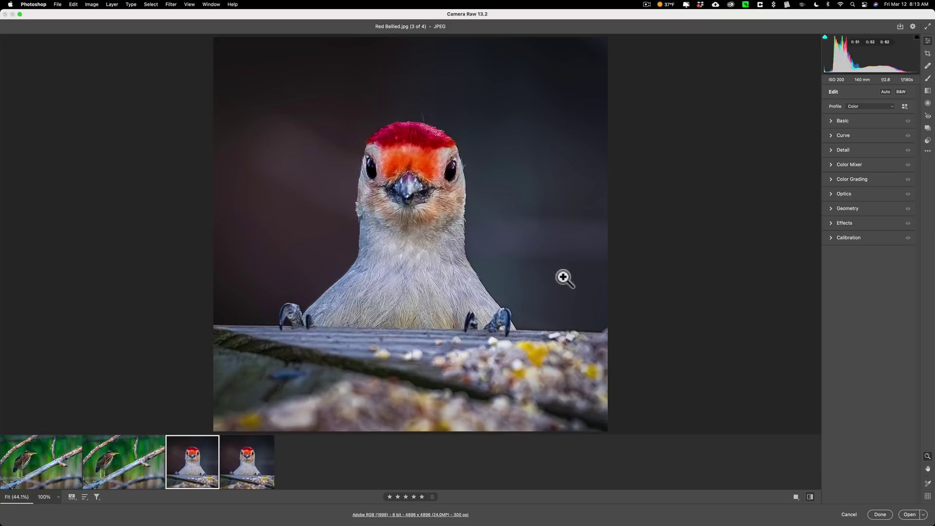
mouse_move(248, 444)
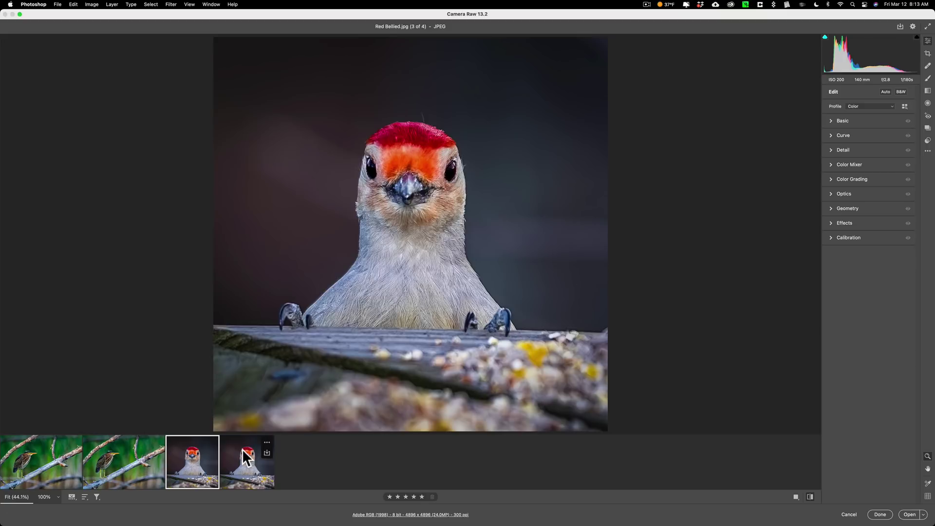
left_click(241, 449)
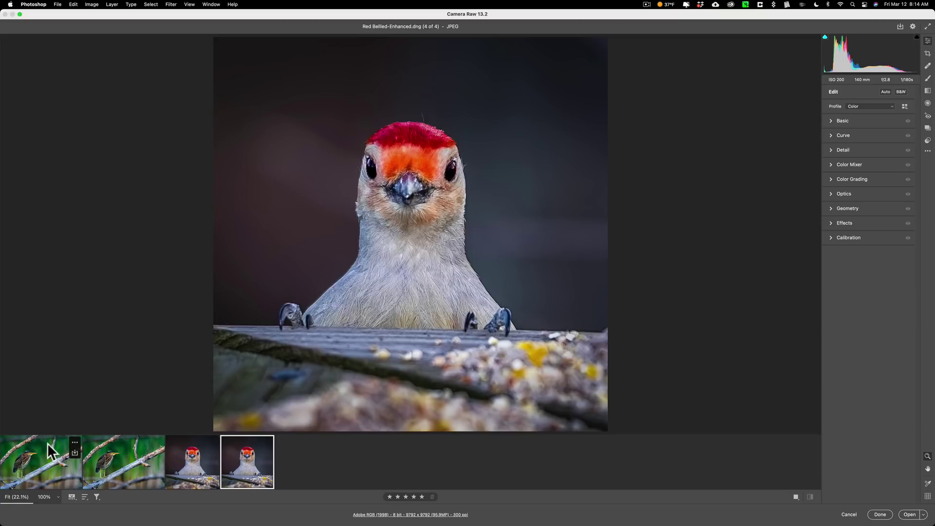
Select all four images in the filmstrip and finish editing them without opening them
left_click(43, 448, "shift")
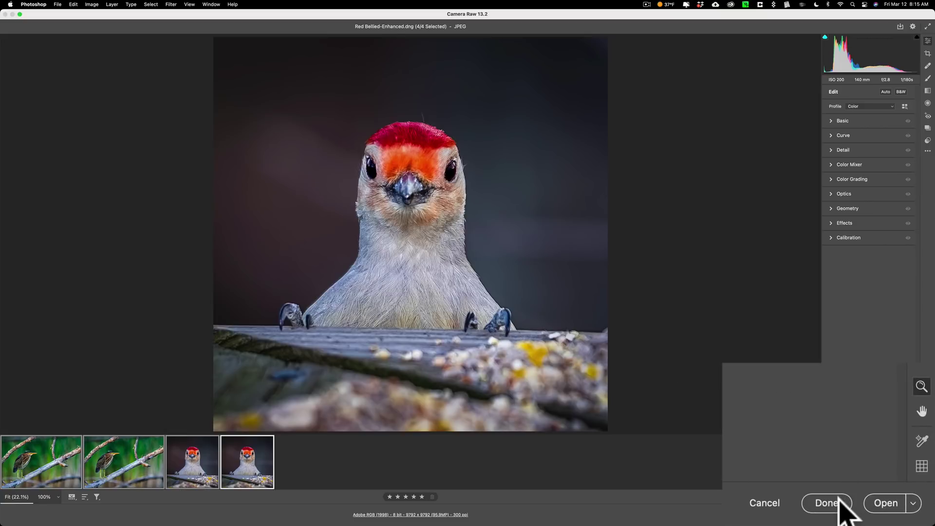
left_click(826, 502)
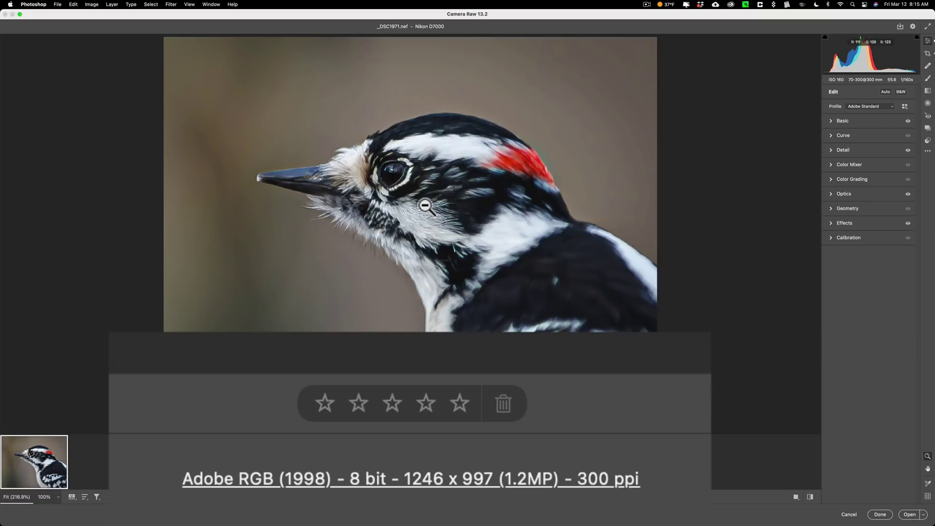
Open the Enhance preview for _DSC1971.nef and switch Super Resolution off and back on
right_click(423, 149)
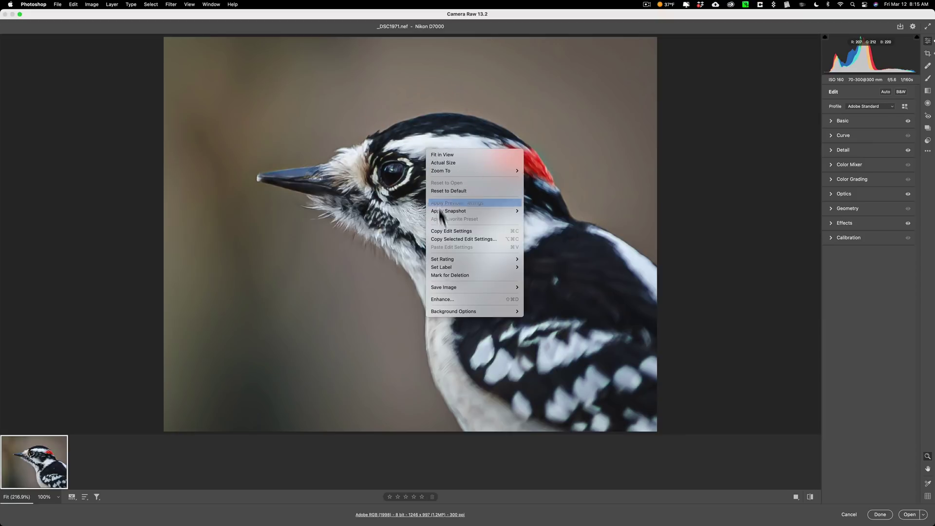
left_click(442, 298)
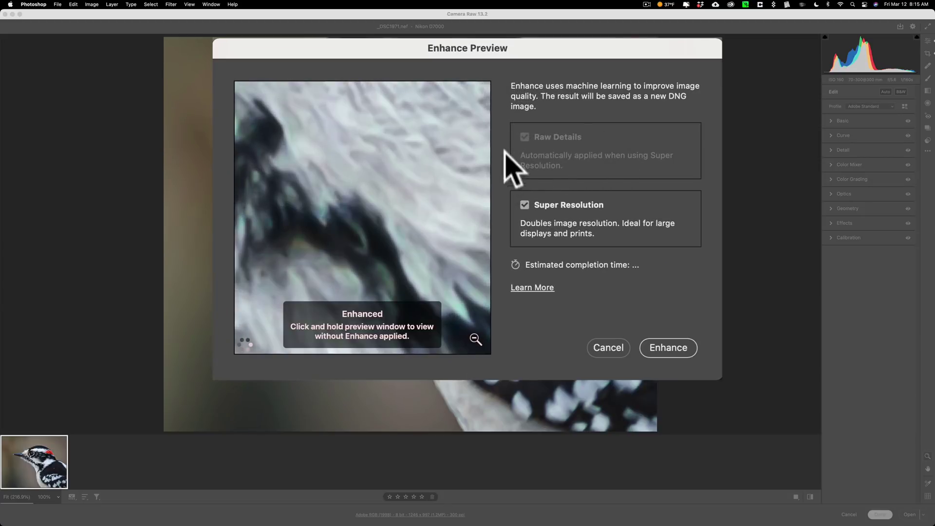
left_click(524, 204)
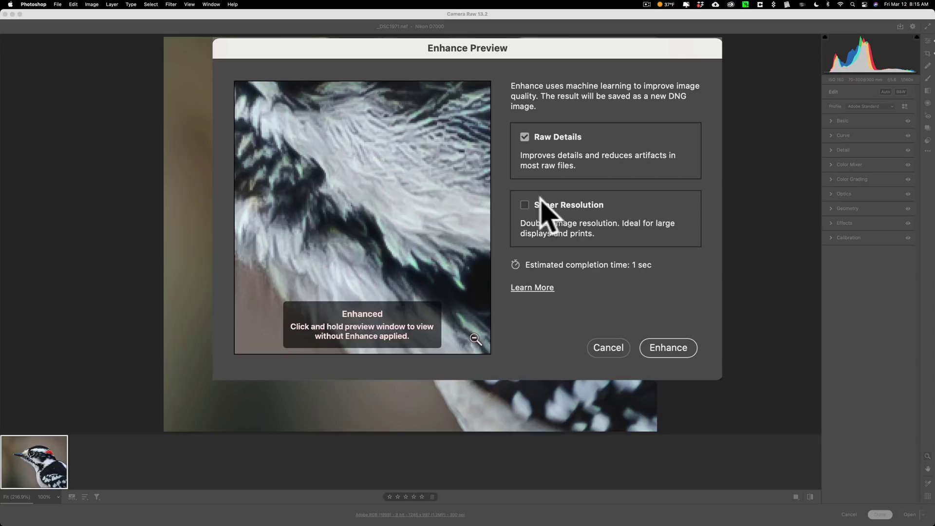
left_click(523, 202)
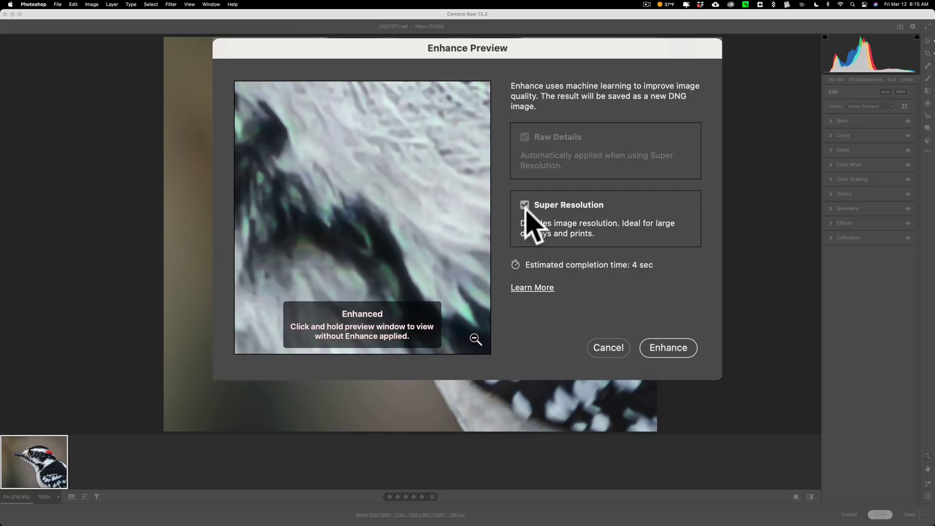
Enhance _DSC1971.nef with Super Resolution and display the resulting _DSC1971-Enhanced.dng
left_click(665, 346)
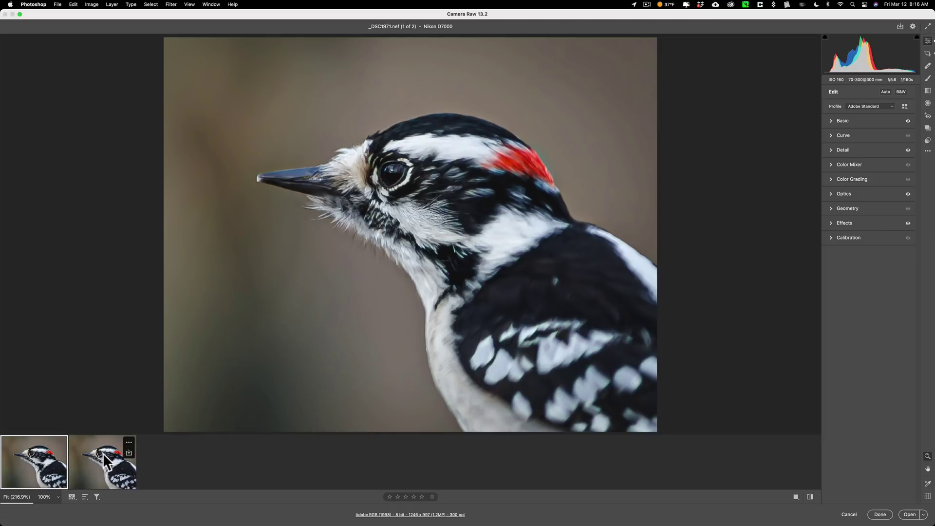
left_click(102, 453)
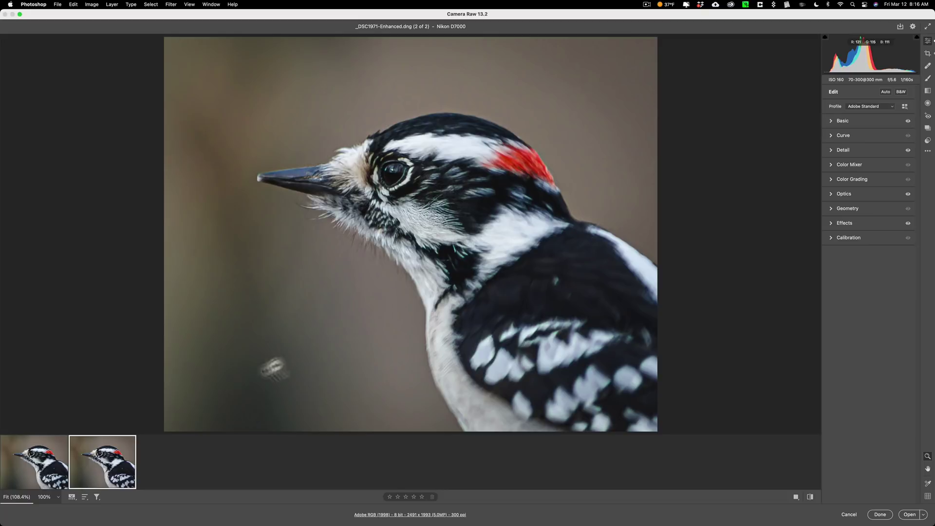
Alternate between _DSC1971.nef and its enhanced DNG to compare image size and feather detail, ending on the DNG
left_click(28, 461)
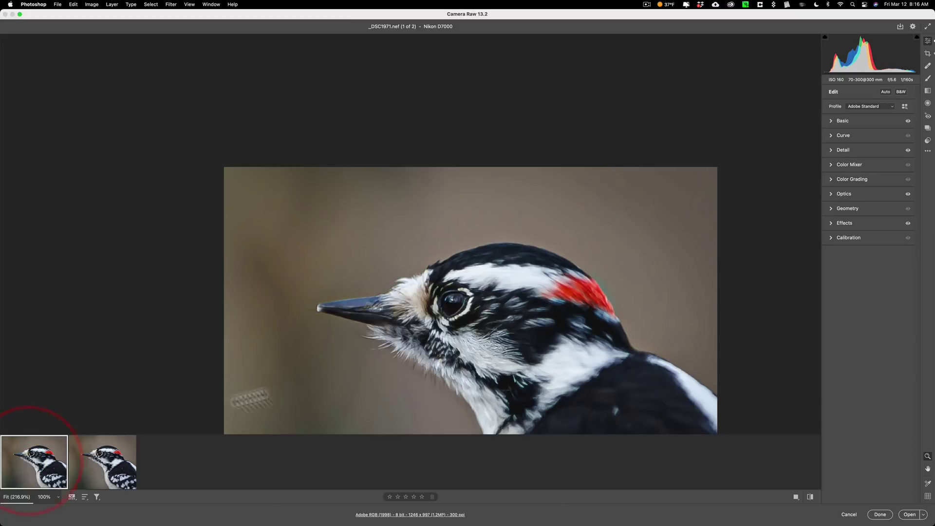
left_click(433, 294)
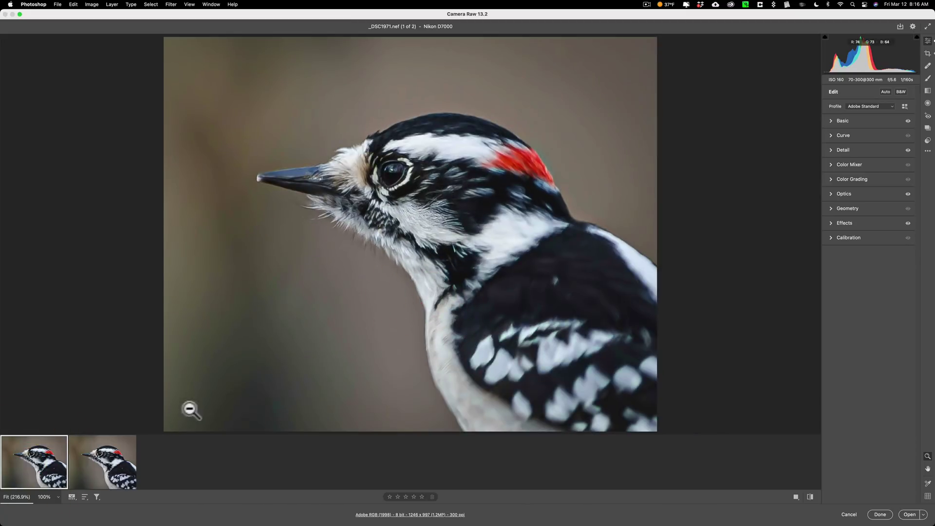
left_click(104, 466)
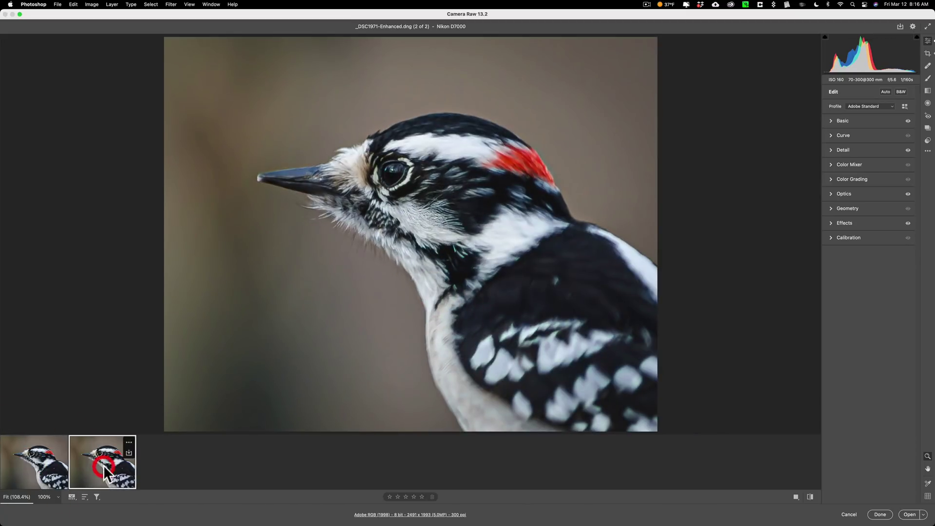
left_click(38, 462)
left_click(512, 297)
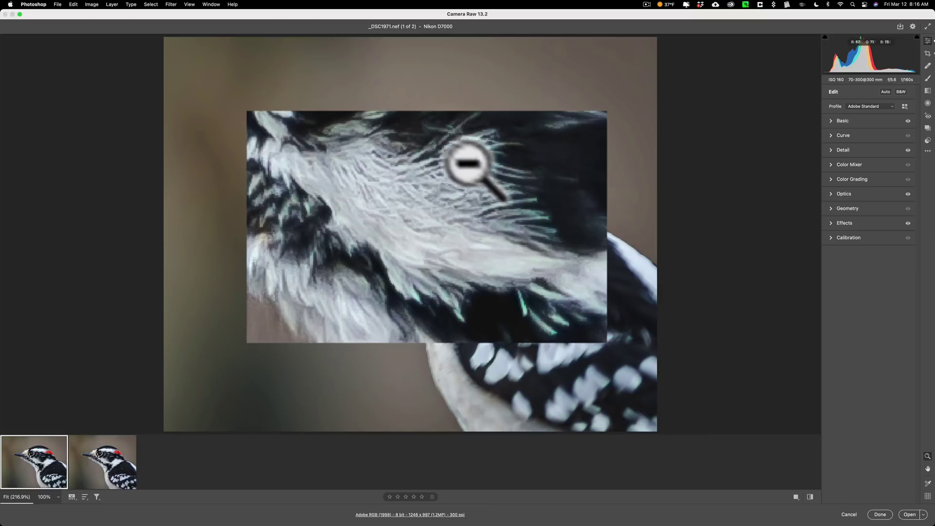
left_click(100, 480)
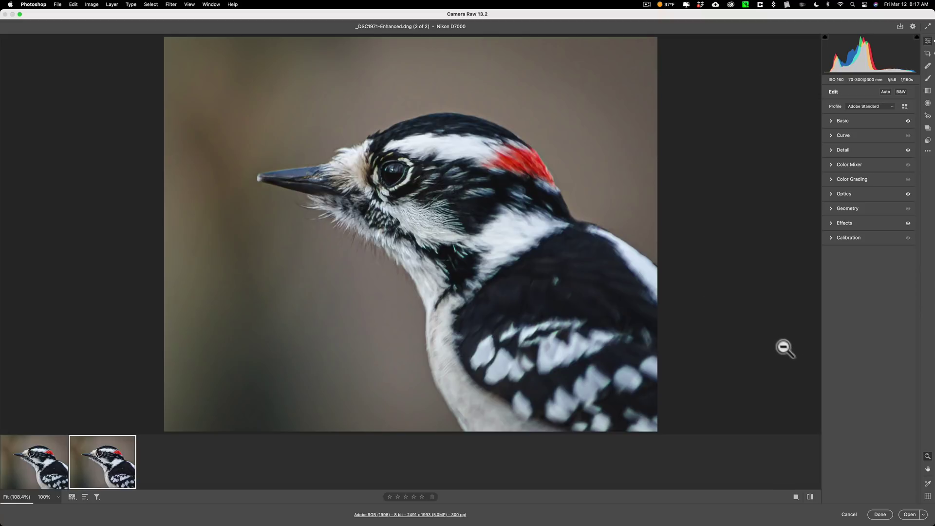
Finish editing the woodpecker images without opening them and minimize Photoshop to return to the original files on the desktop
left_click(880, 514)
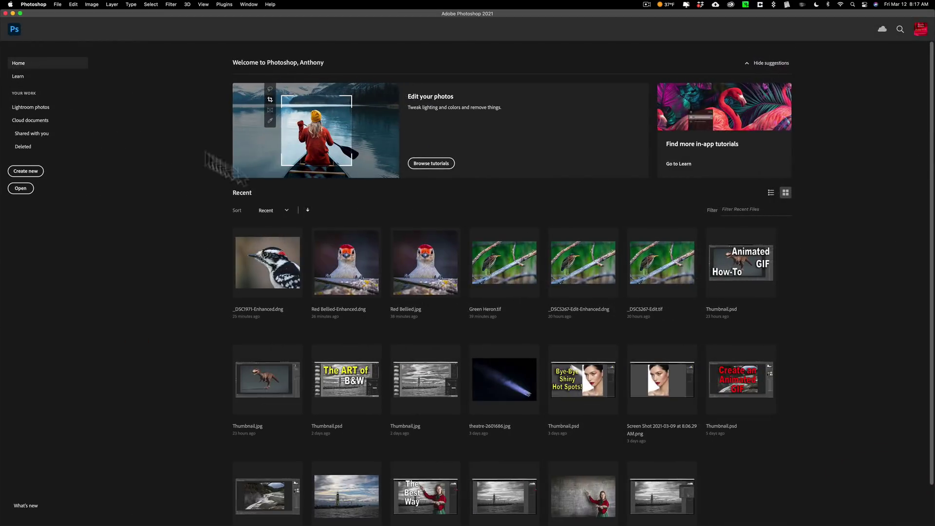
left_click(12, 13)
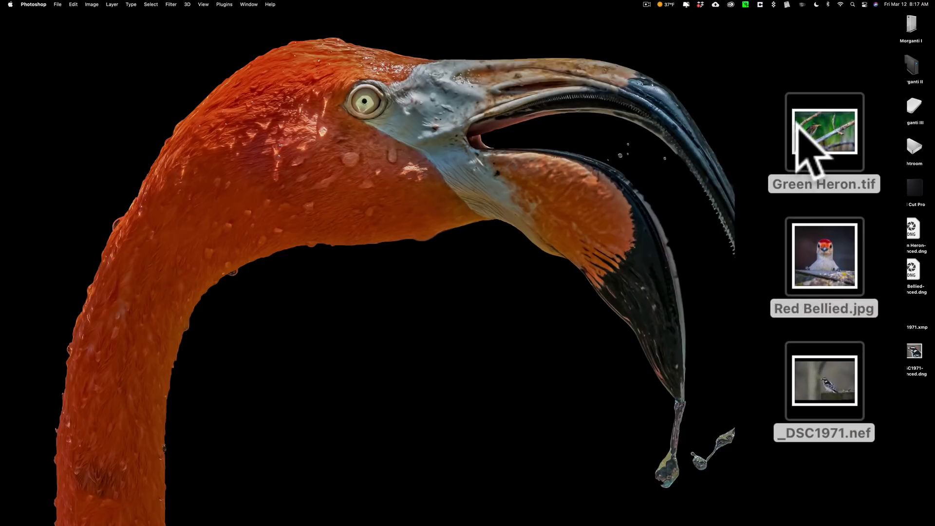
left_click(814, 156)
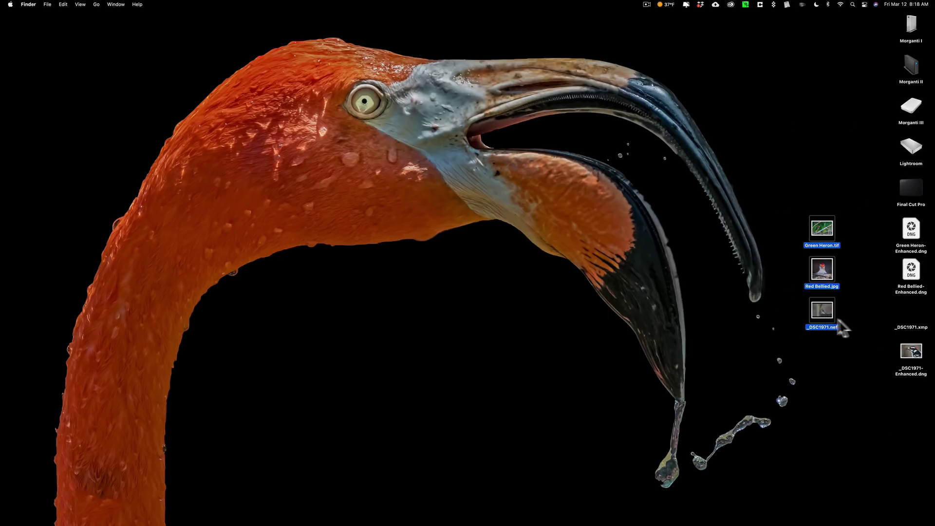
Move Green Heron-Enhanced.dng, Red Bellied-Enhanced.dng and _DSC1971-Enhanced.dng into one column near the middle of the desktop
left_click_drag(905, 233, 465, 273)
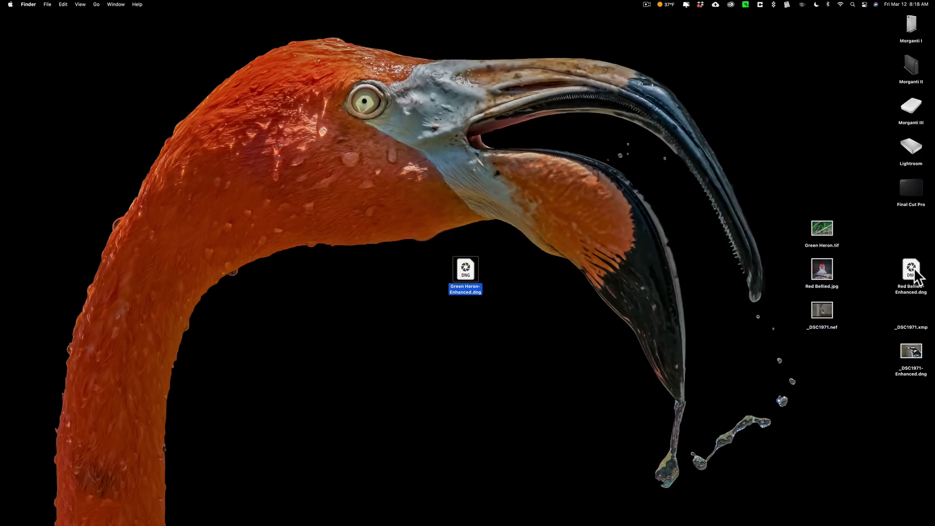
left_click_drag(913, 267, 469, 330)
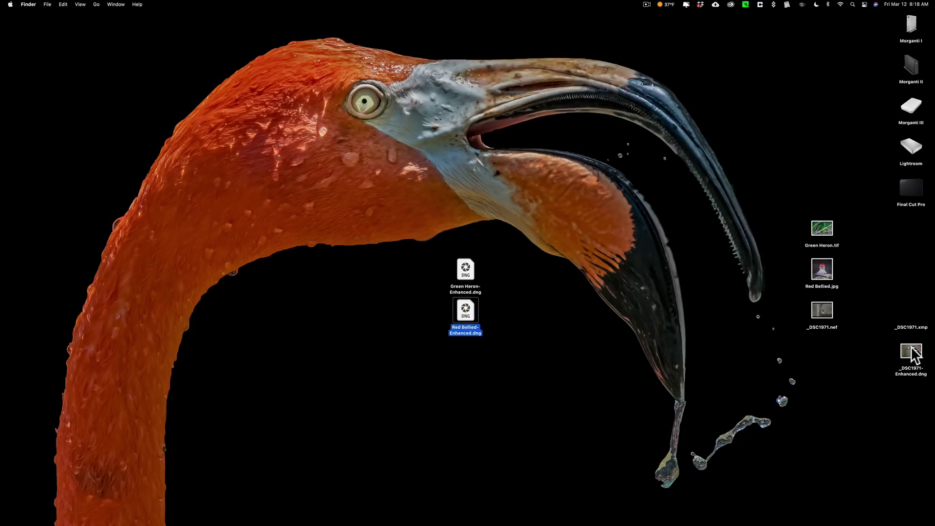
left_click_drag(912, 352, 469, 346)
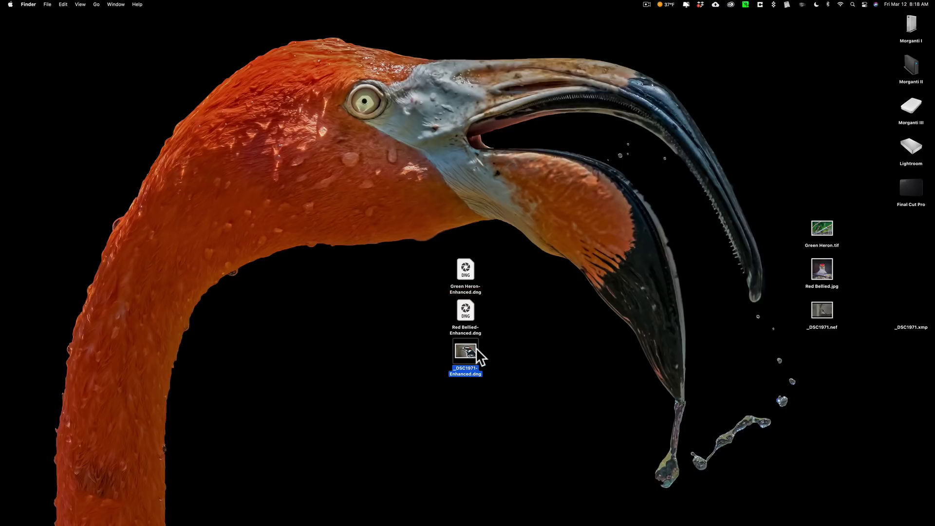